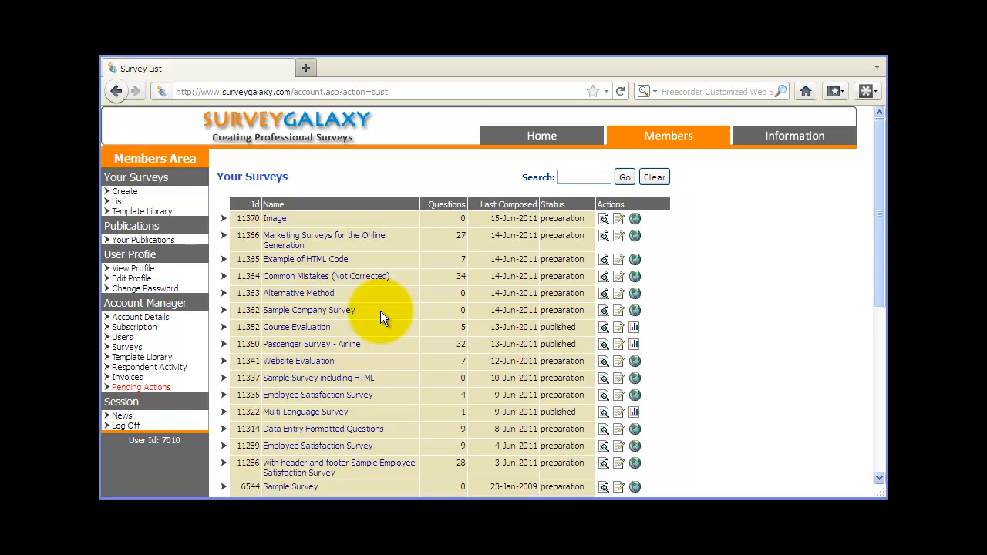
Open response capture for the published Website Evaluation survey with ID 6384 from the survey list.
drag(876, 286, 883, 474)
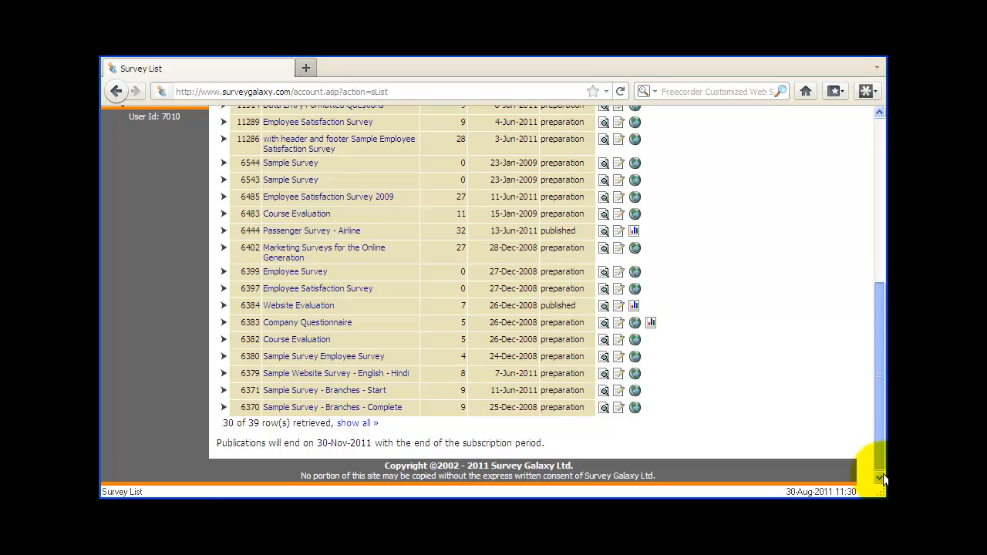
click(223, 308)
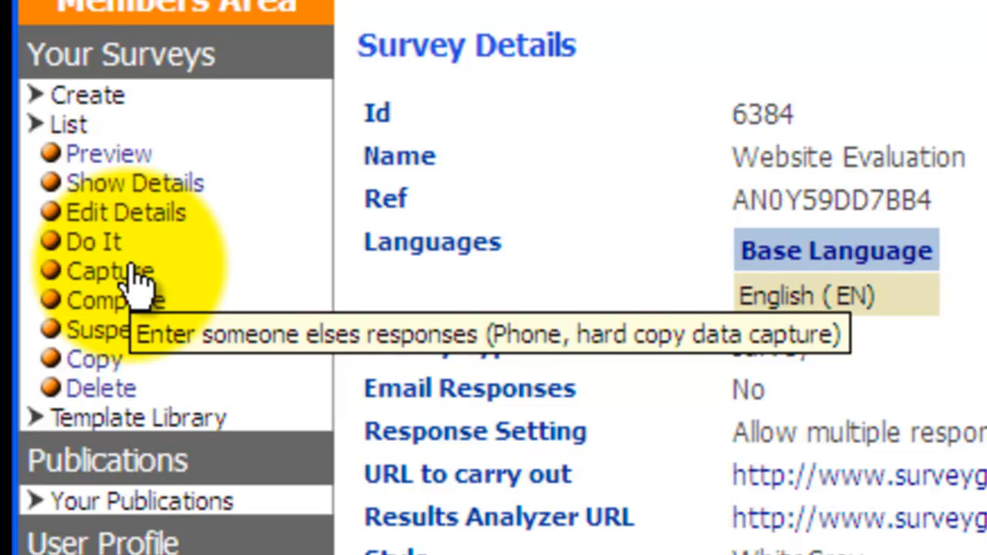
click(132, 269)
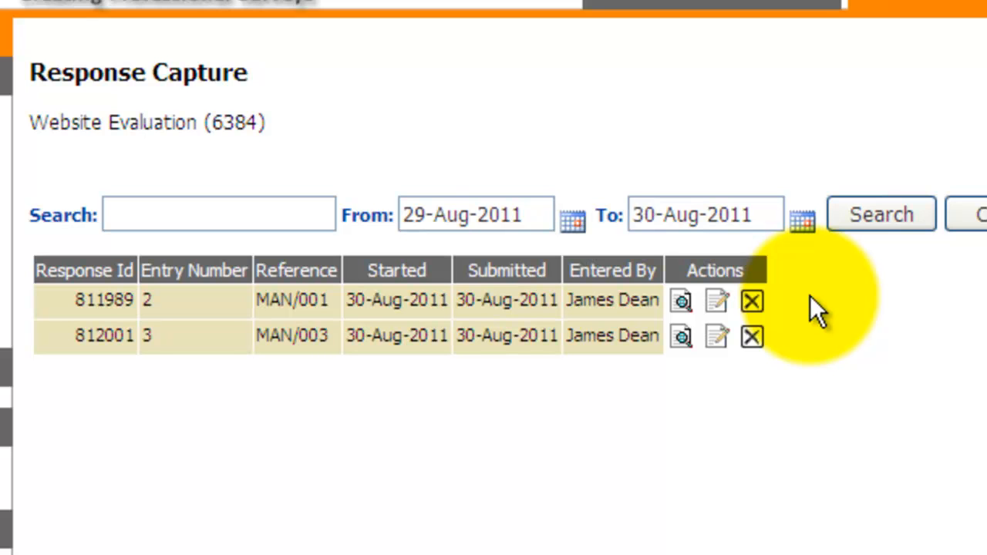
Set the start date of the response filter to 29-Aug-2007 and search the captured responses.
click(527, 216)
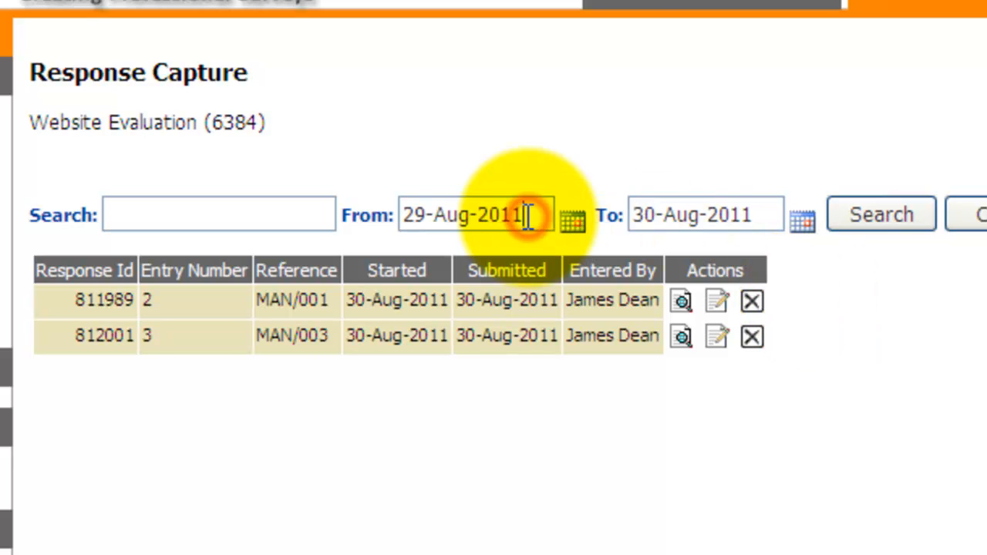
key(BackSpace)
key(BackSpace)
text(07)
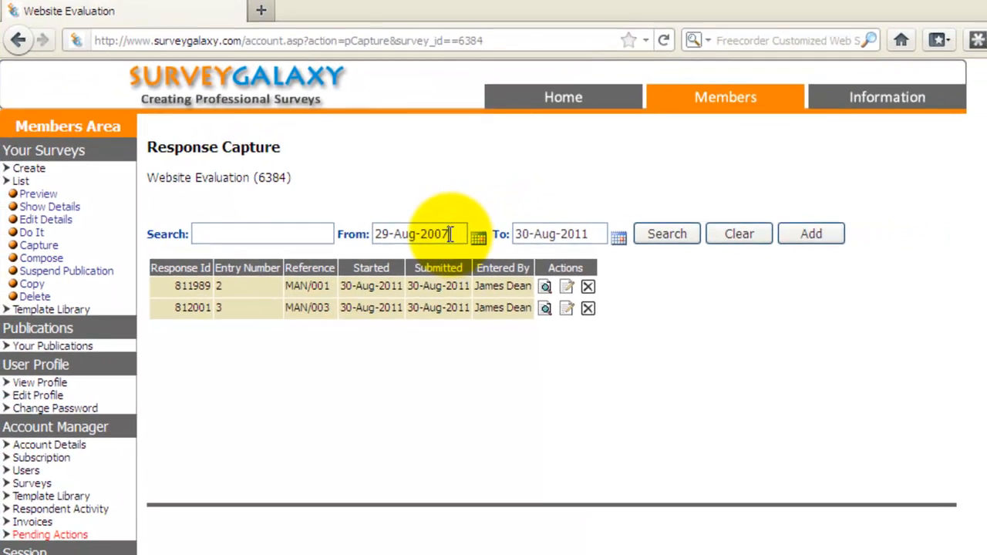
click(661, 239)
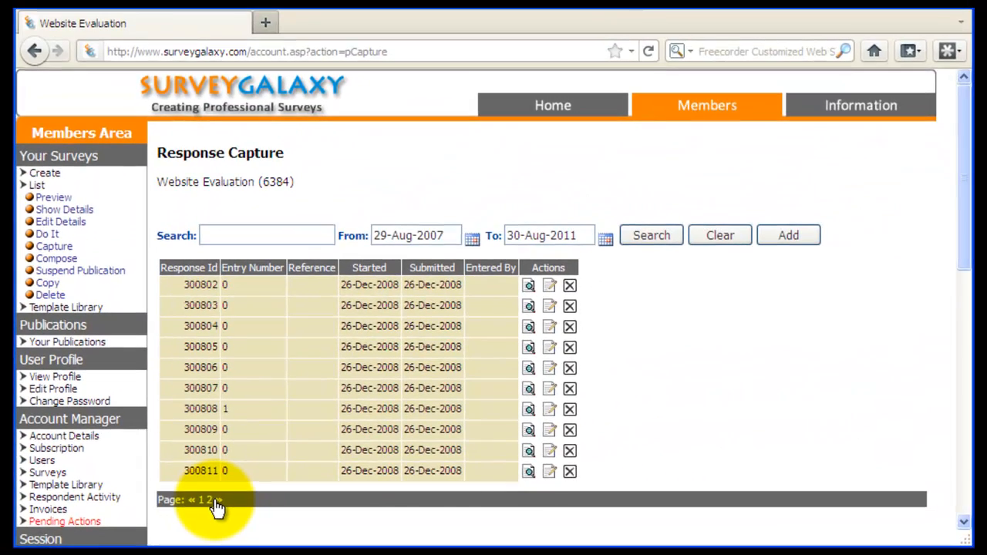
Go to the second page of the response list and select the MAN/003 response to view it.
click(208, 500)
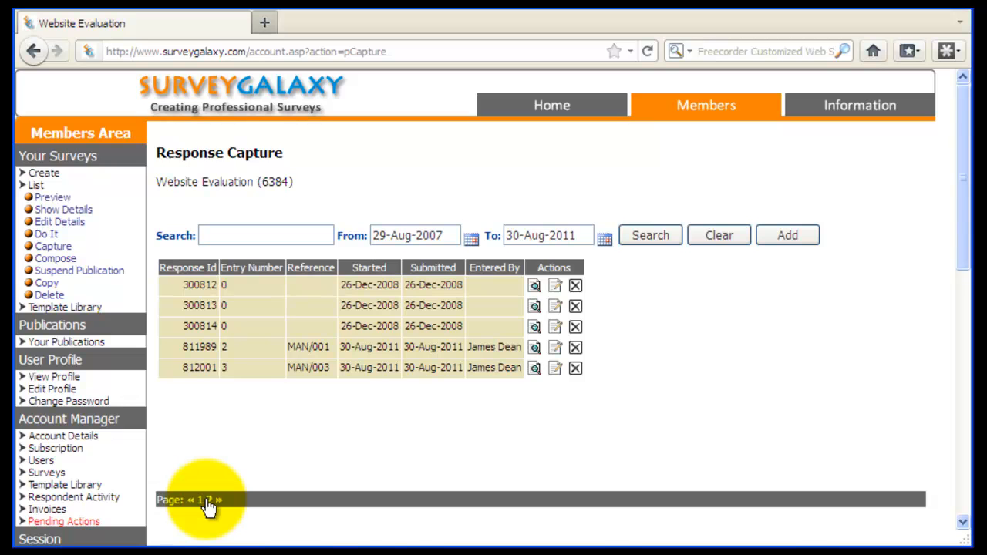
click(373, 368)
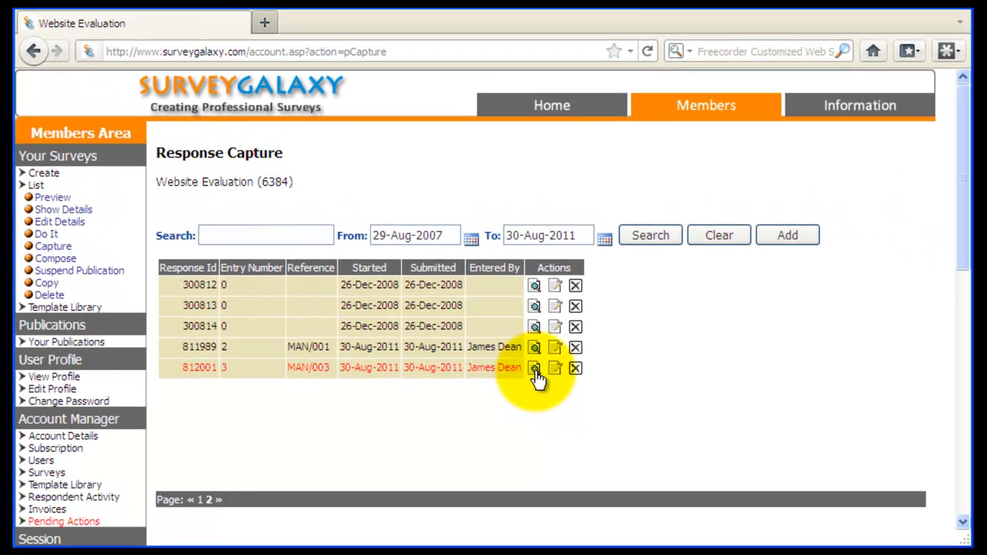
drag(964, 254, 963, 210)
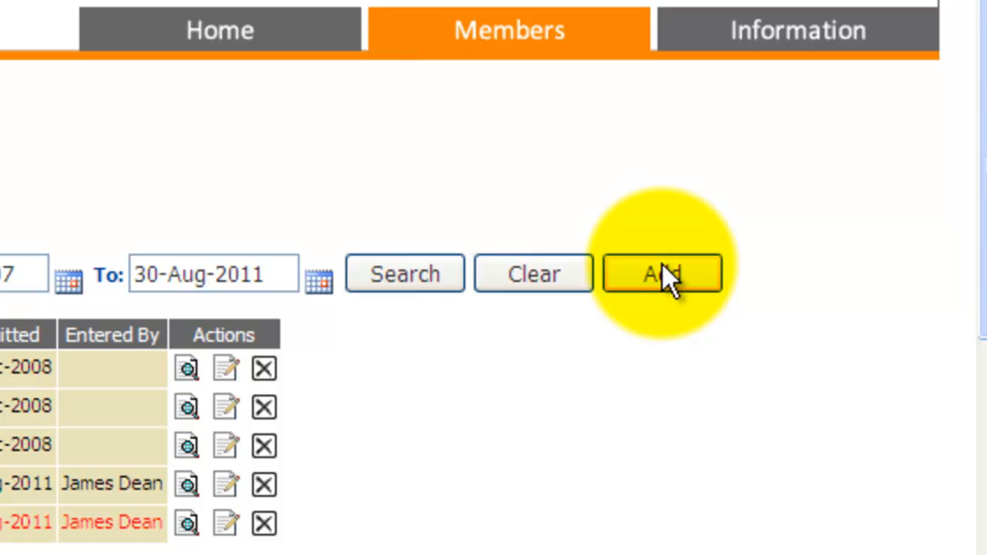
Add a new response with the reference MAN/002 and start its data entry.
click(662, 270)
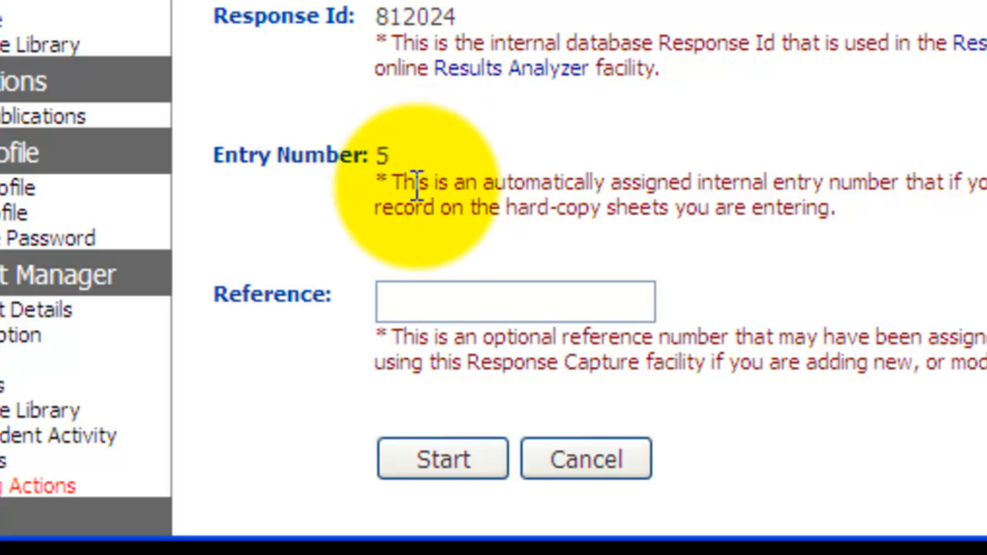
click(402, 301)
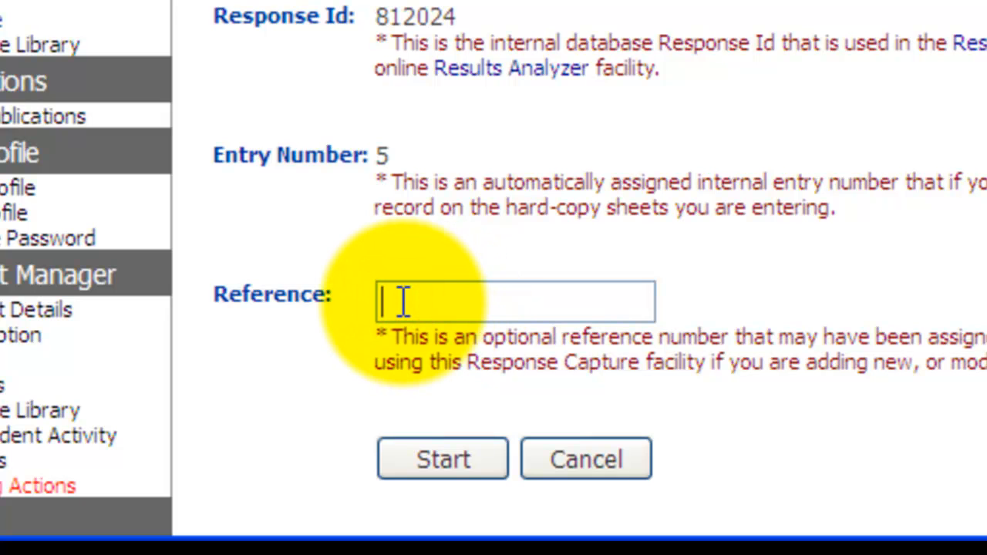
text(MAN/00)
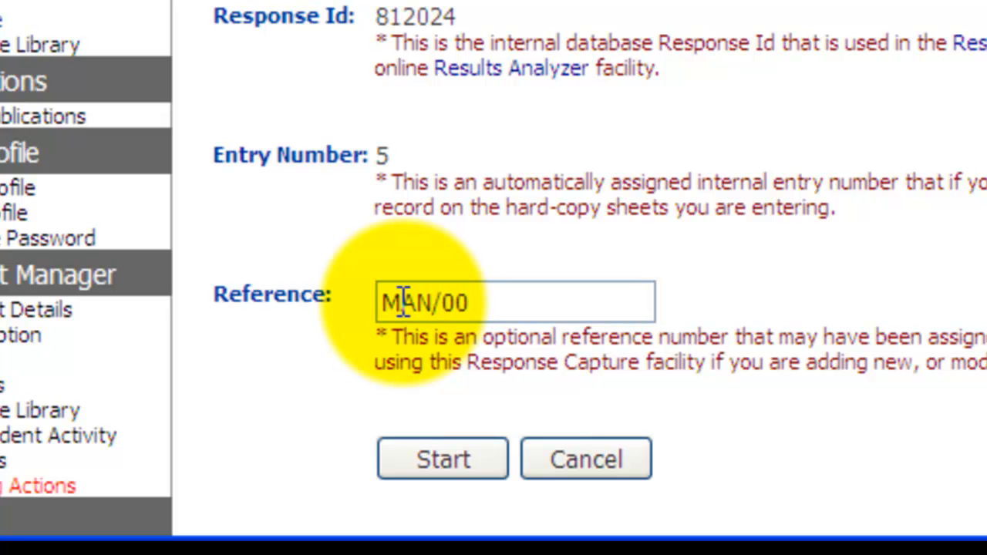
text(2)
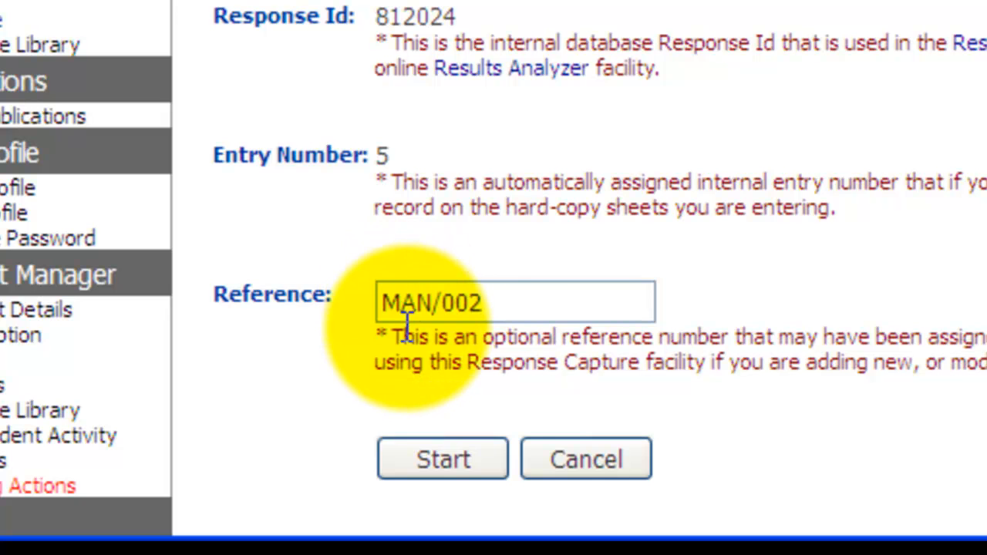
click(461, 462)
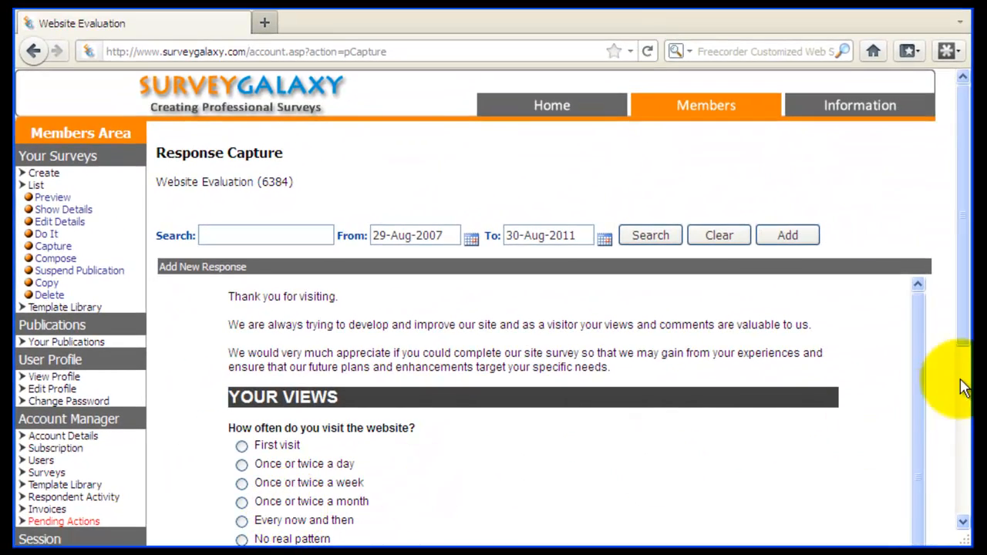
Answer the first survey page with Every now and then, Mainly for personal interest, Some, Excellent design and Good information, and continue.
drag(962, 313, 927, 454)
click(242, 272)
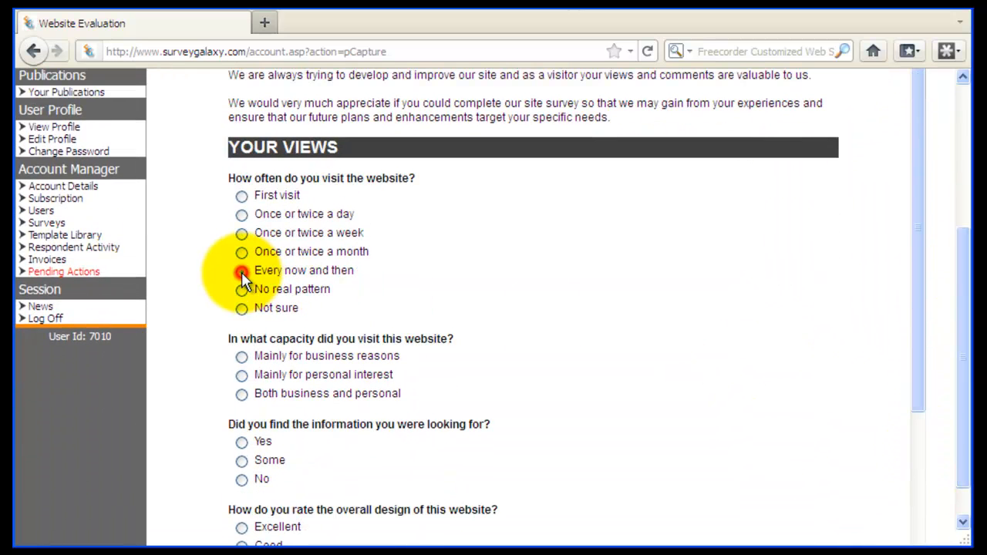
click(242, 375)
click(241, 461)
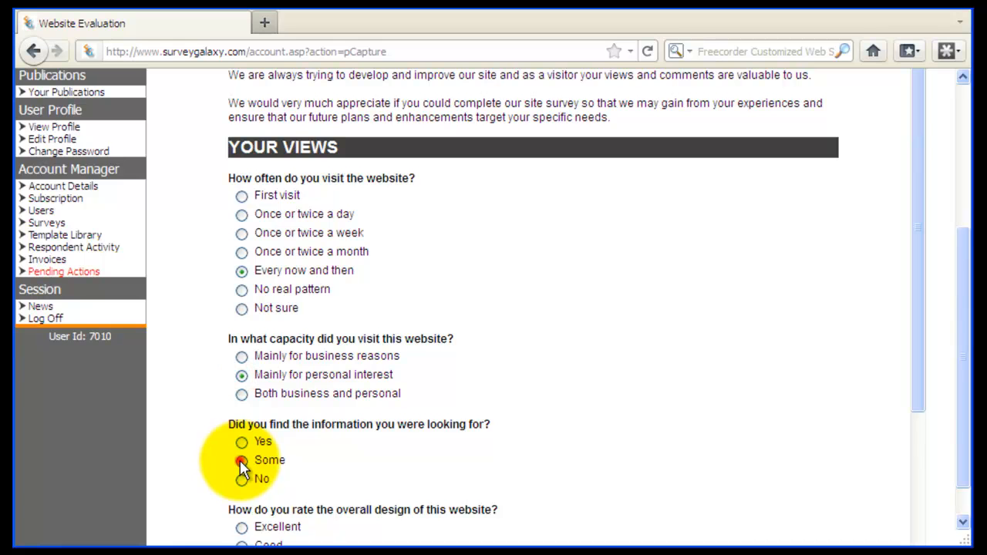
click(242, 528)
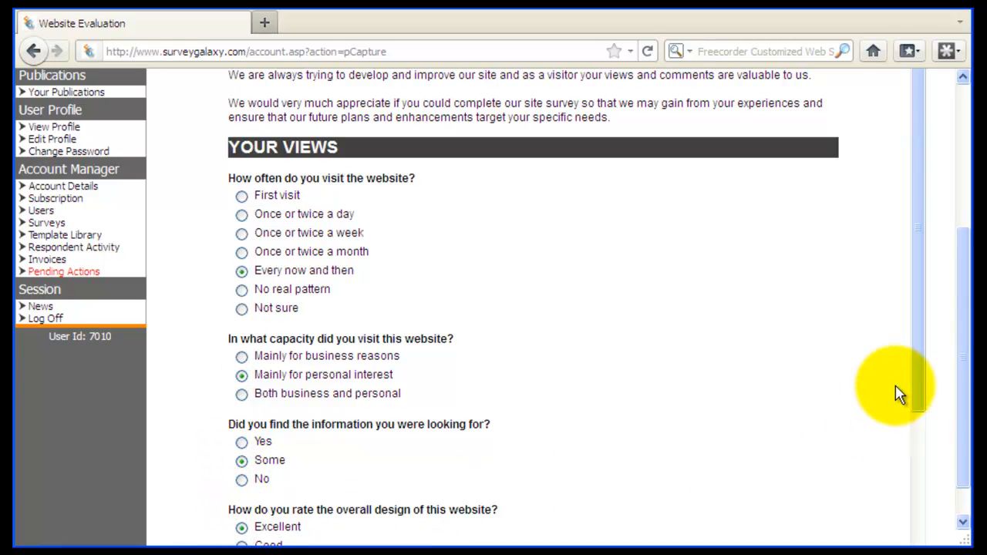
drag(918, 368, 910, 525)
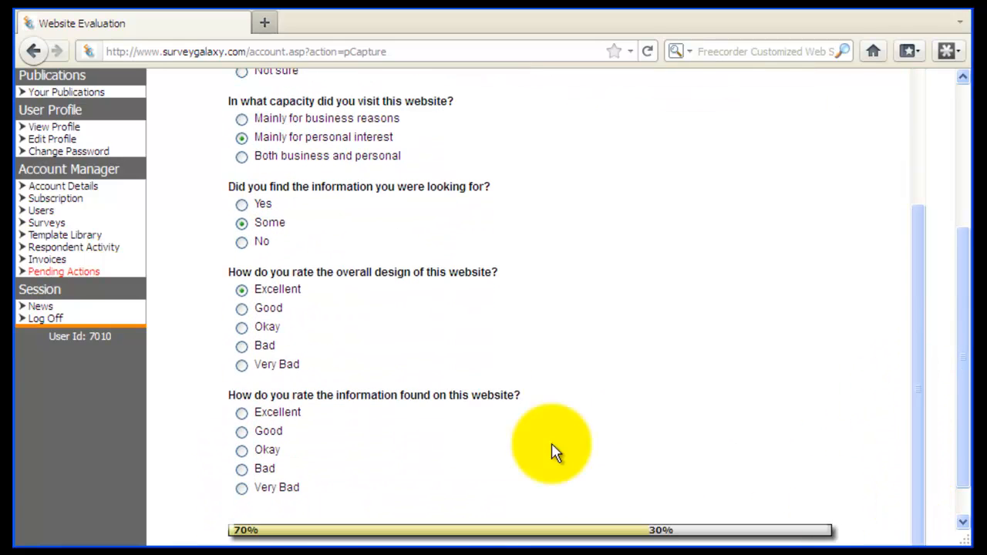
click(241, 431)
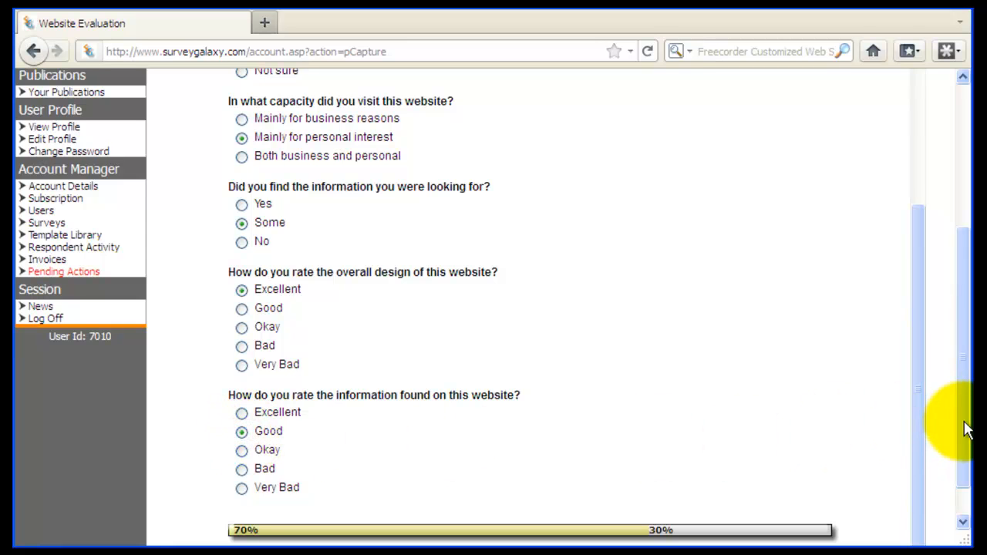
drag(962, 419, 962, 485)
click(515, 529)
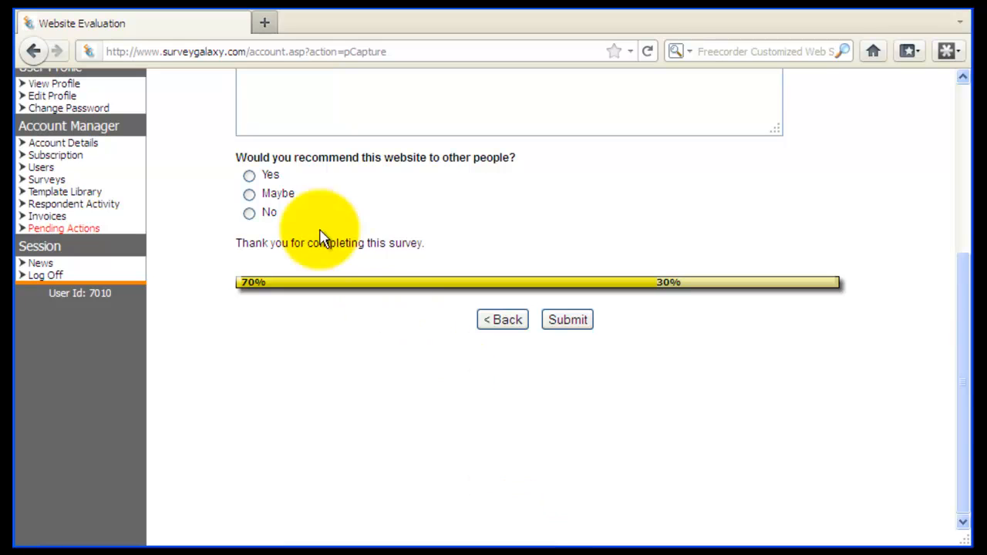
Answer the website recommendation question with Maybe and submit the survey response.
click(249, 195)
click(570, 324)
drag(961, 445, 955, 194)
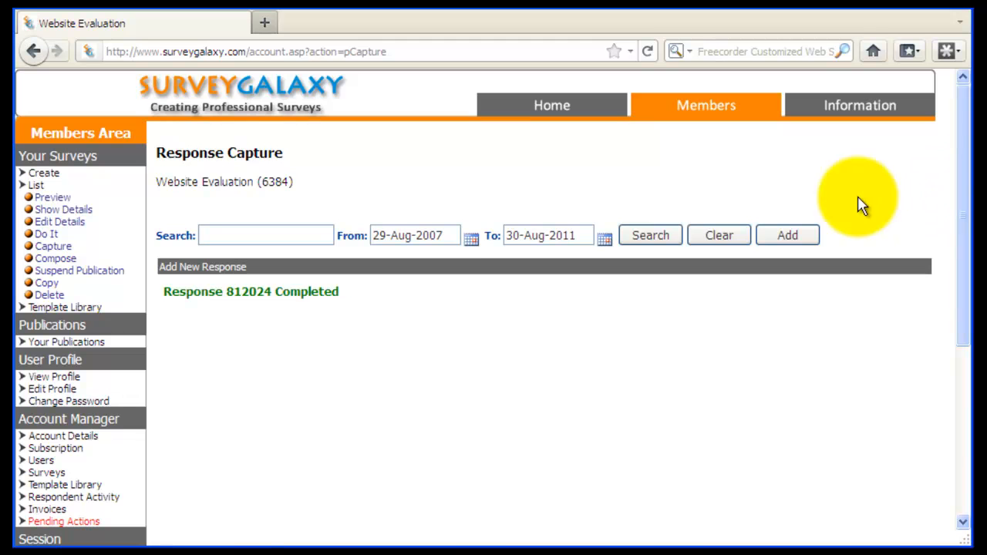
Refresh the response list and open the MAN/002 response on the second page for editing.
click(646, 241)
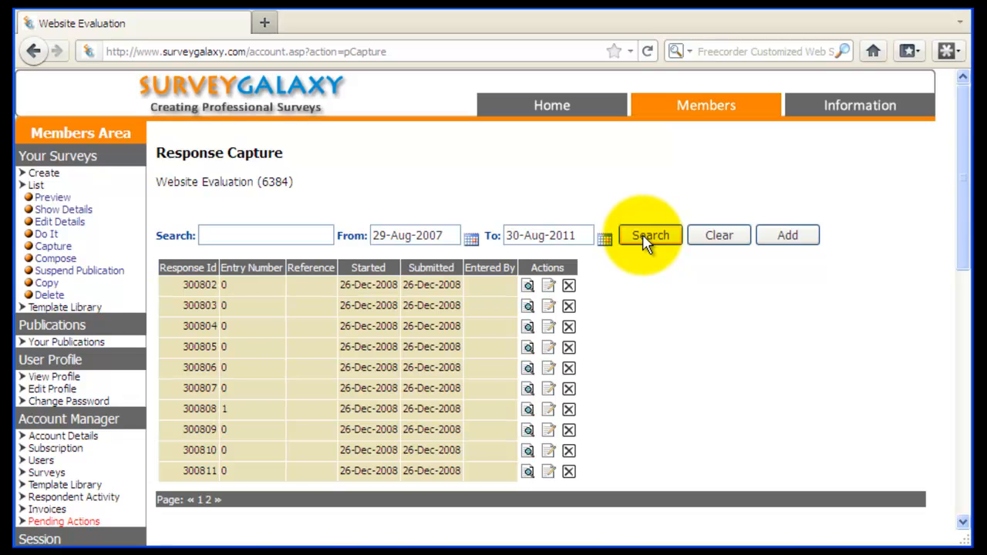
click(209, 500)
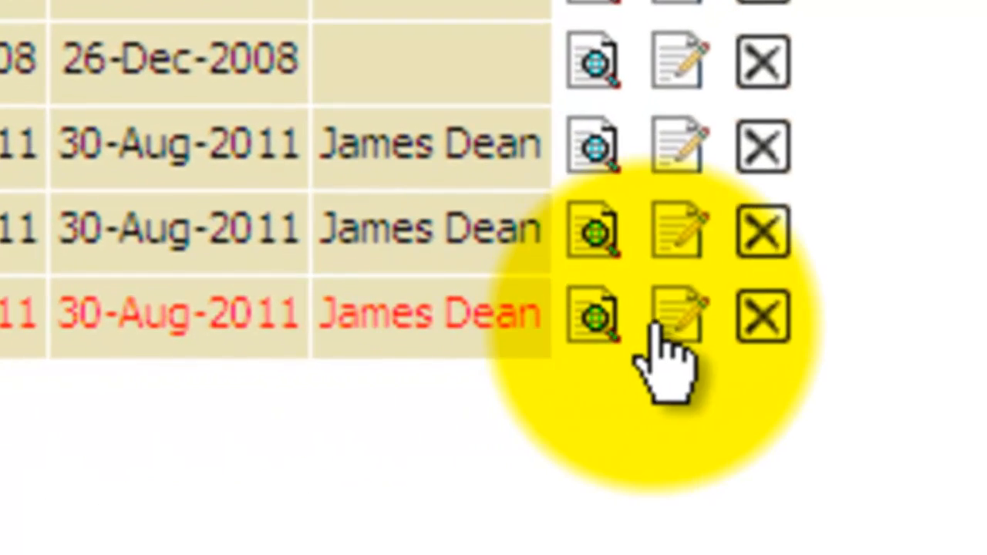
click(651, 332)
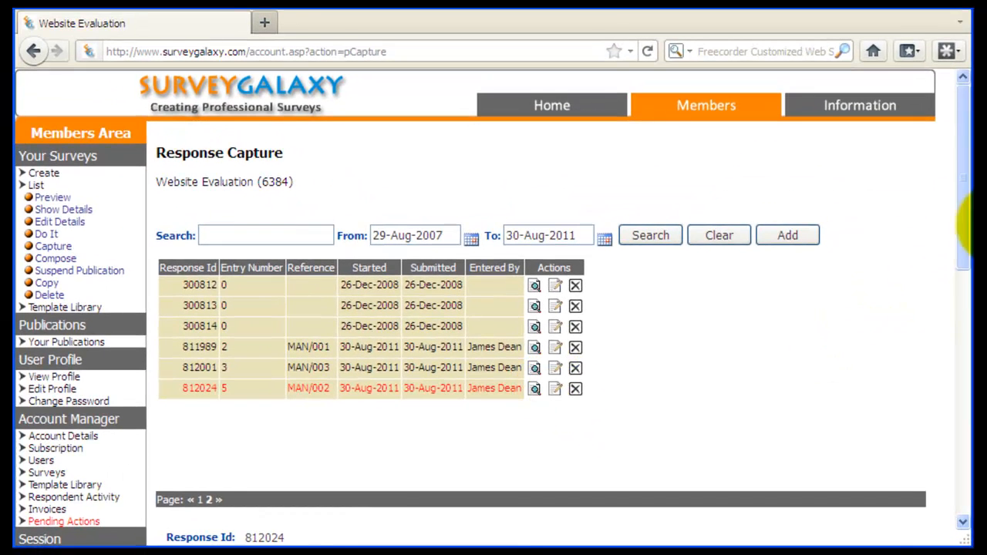
drag(960, 220, 962, 402)
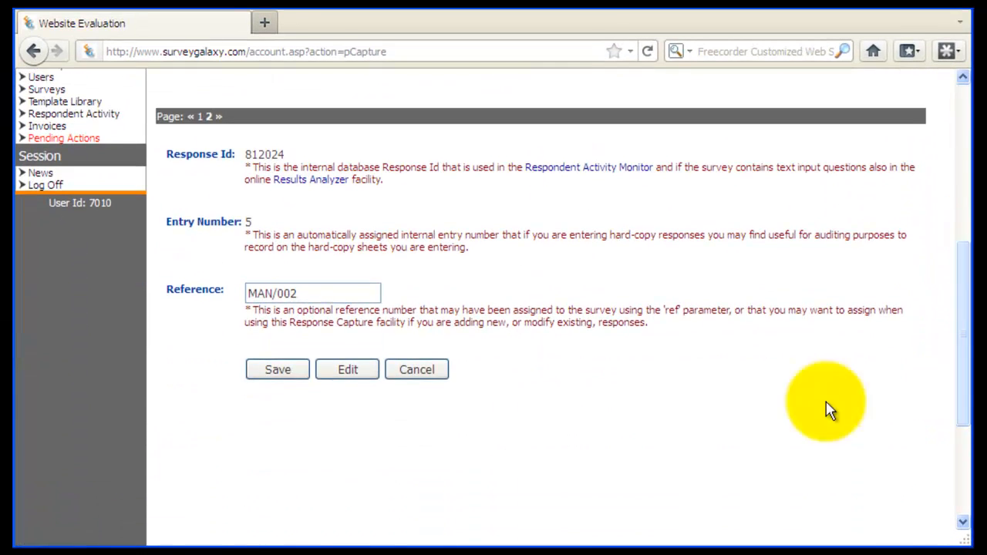
Change the response's reference to MAN/004 and save it.
click(306, 294)
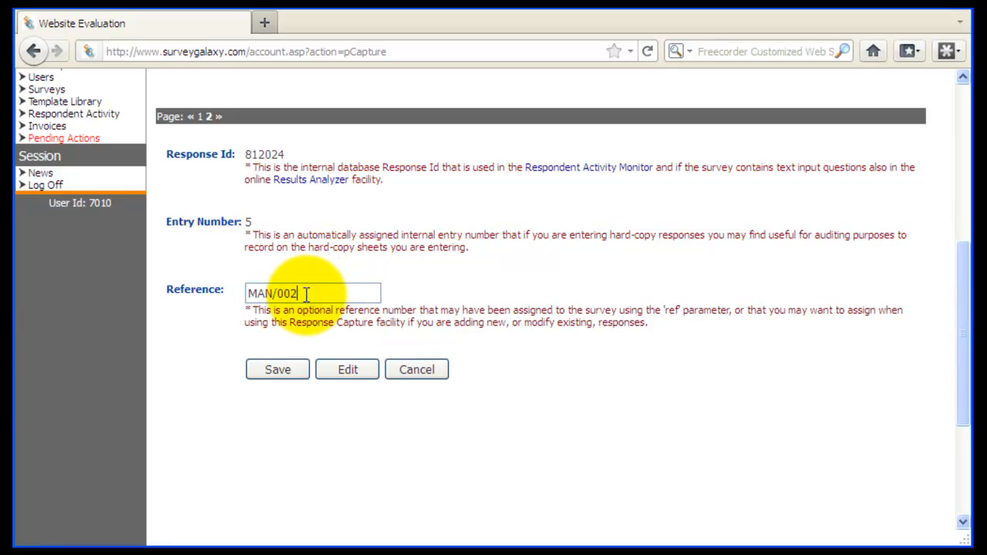
key(BackSpace)
text(4)
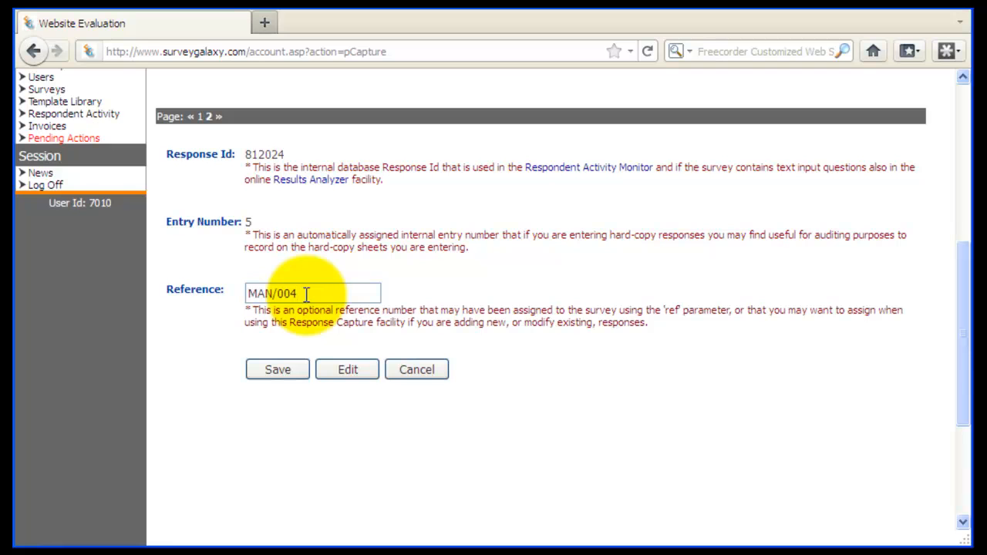
click(280, 370)
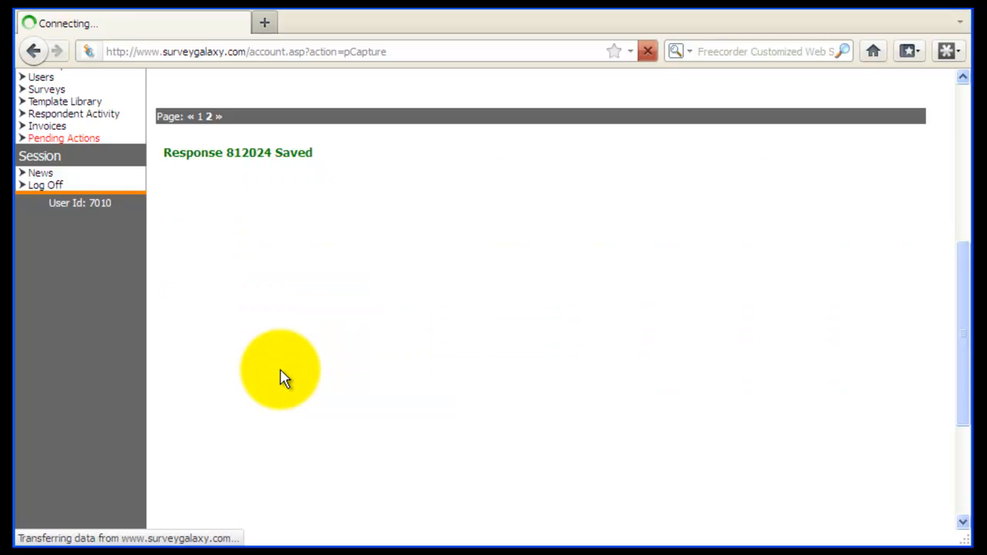
Refresh the response list and delete the MAN/004 response from the second page.
drag(960, 399, 962, 165)
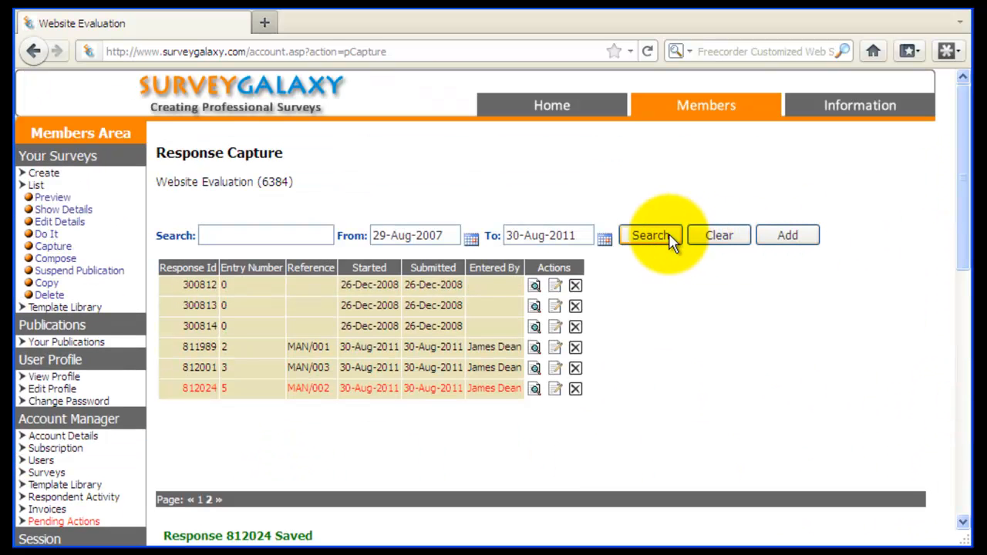
click(650, 242)
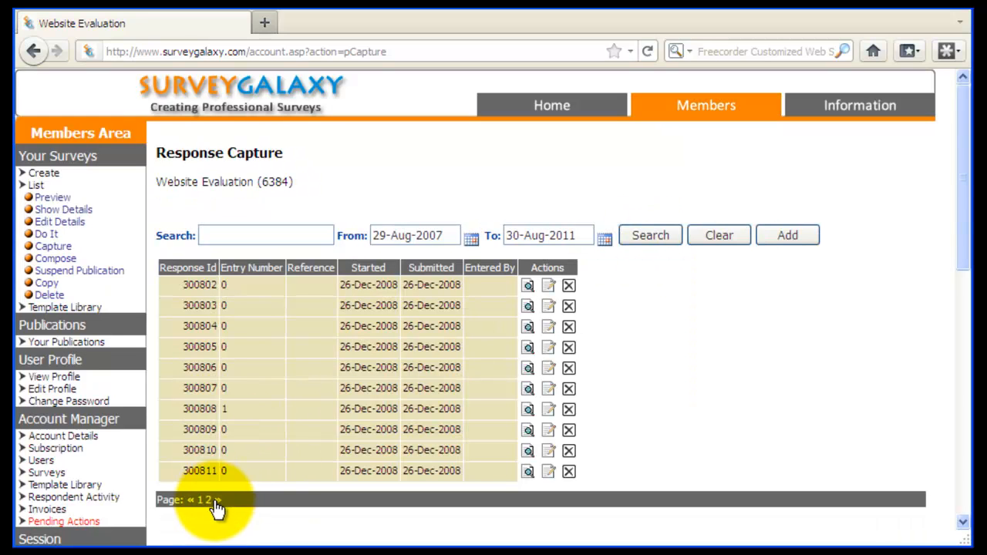
click(208, 499)
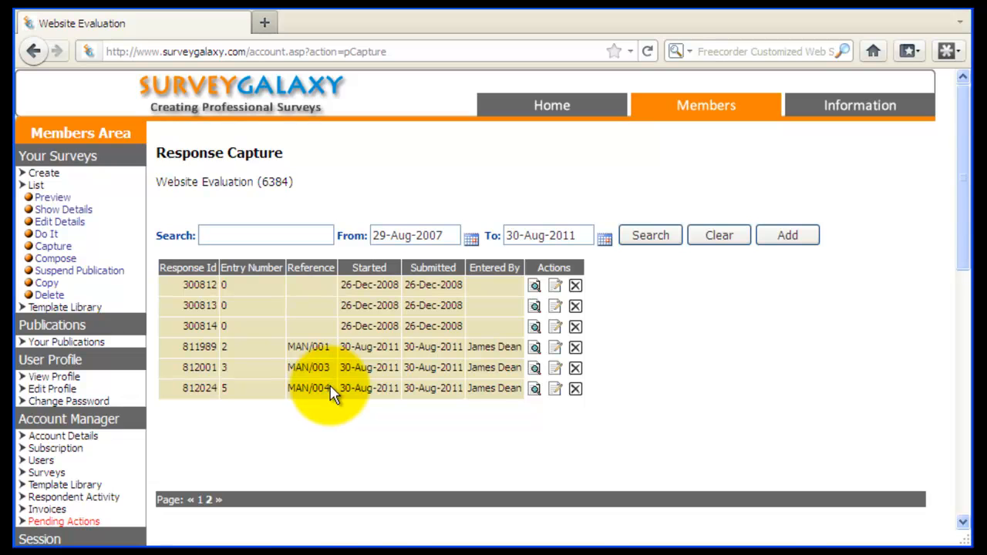
click(575, 389)
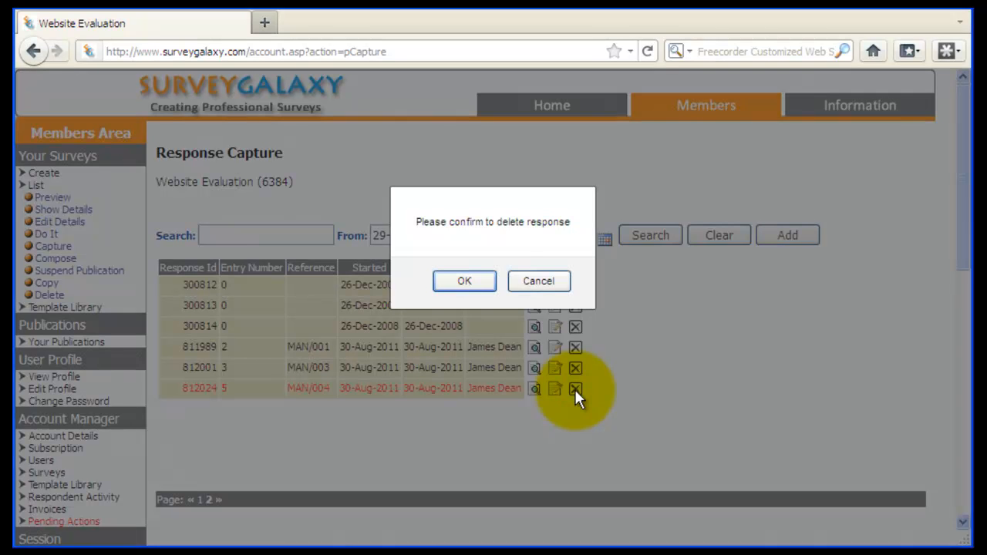
click(466, 282)
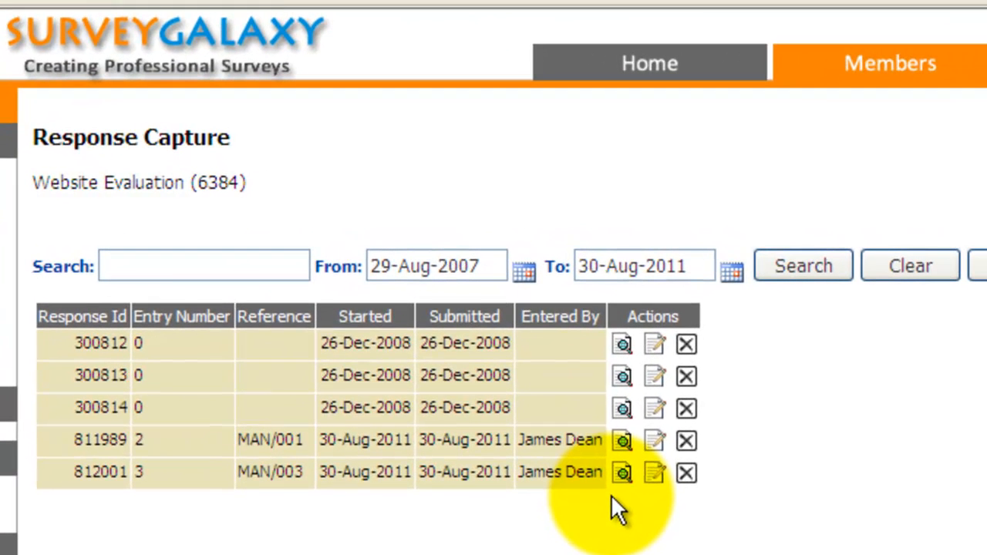
Sort the responses by reference in descending order, and search for response ID 300802.
click(276, 307)
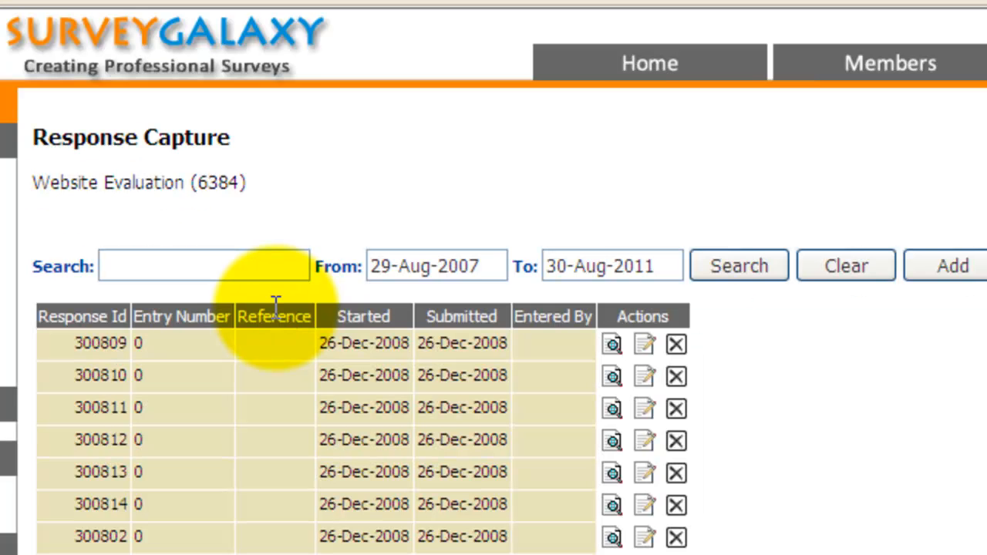
click(276, 307)
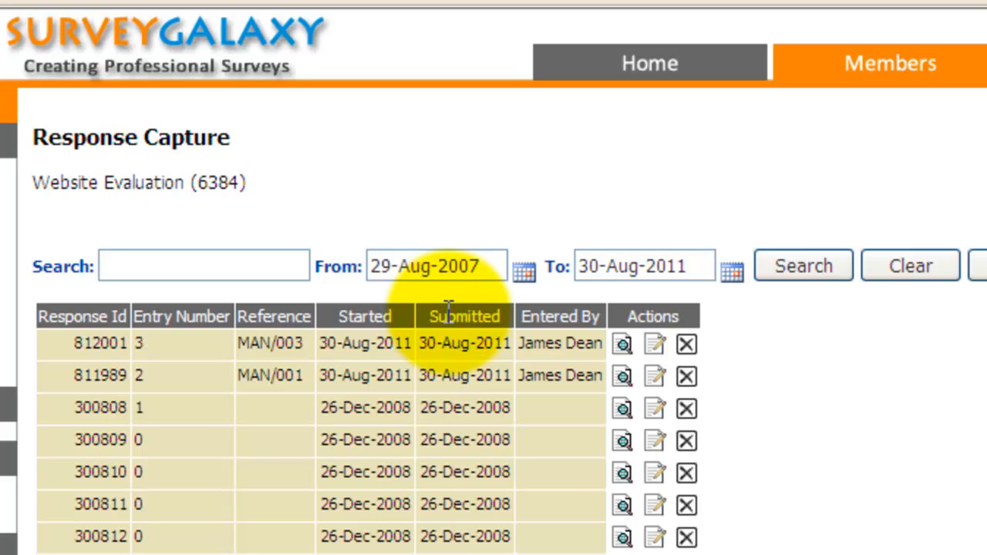
click(146, 264)
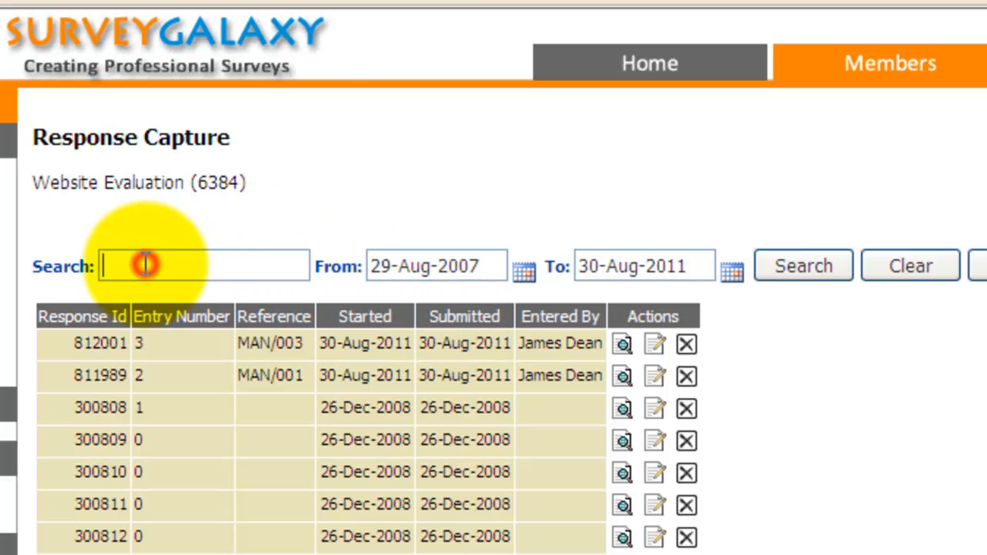
text(300802)
click(798, 266)
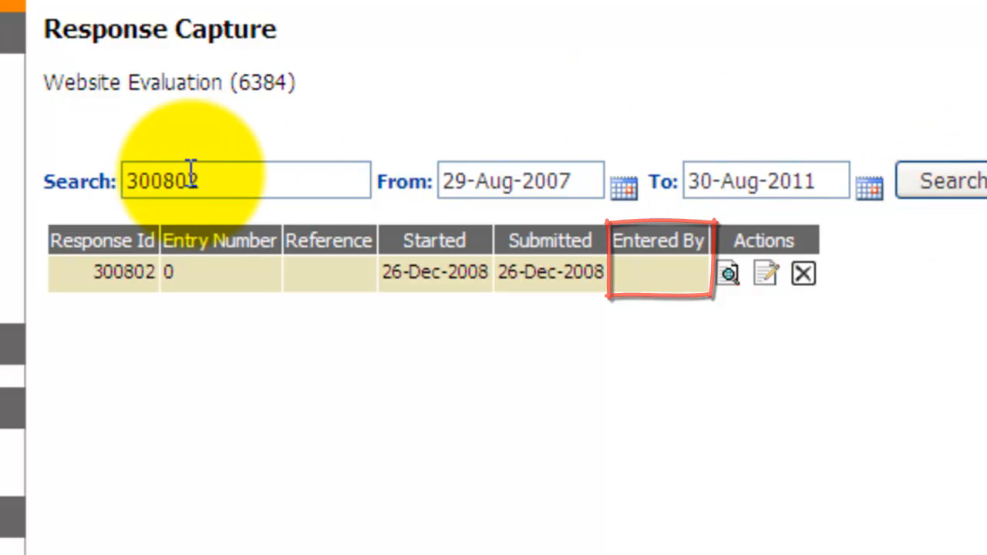
Search the responses by the first name of the person who entered them.
drag(202, 179, 75, 165)
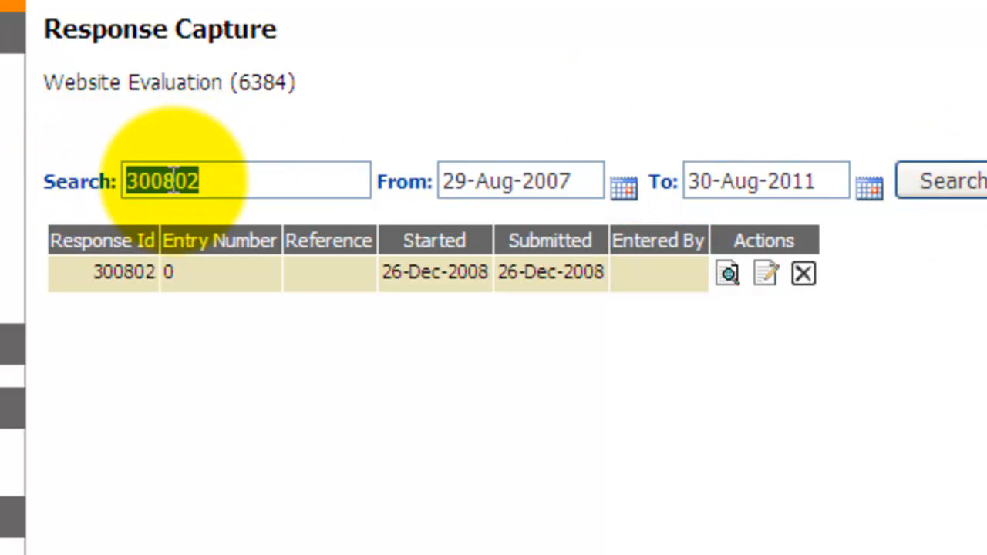
text(James)
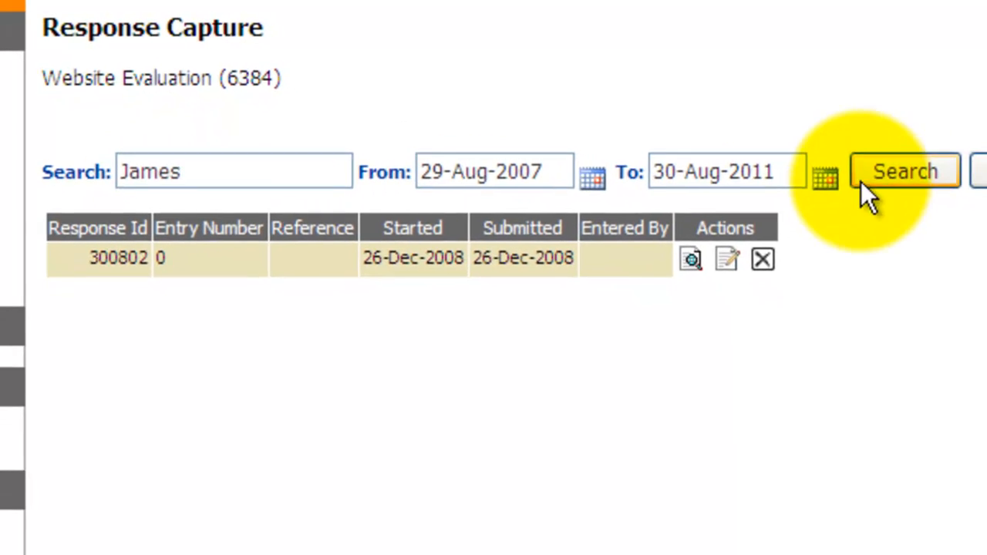
click(865, 163)
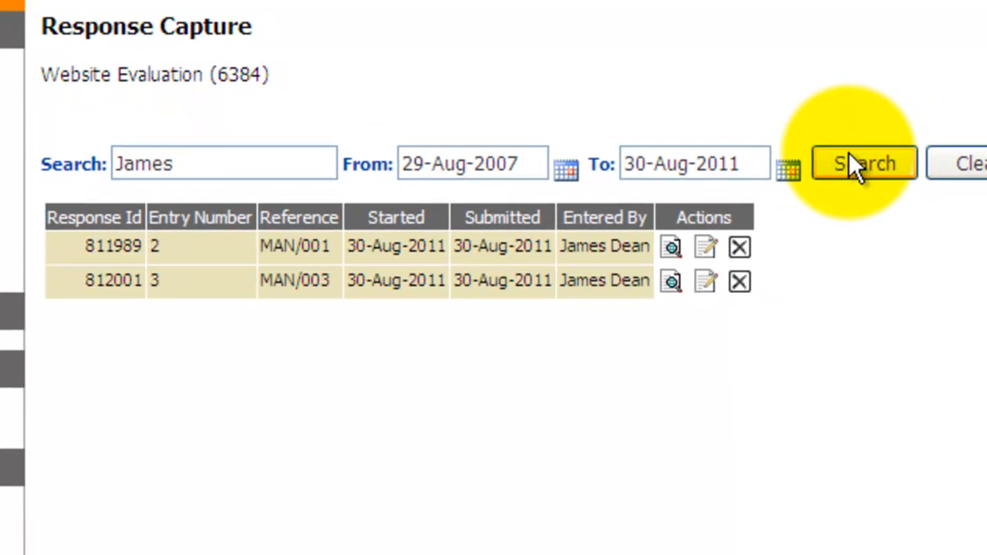